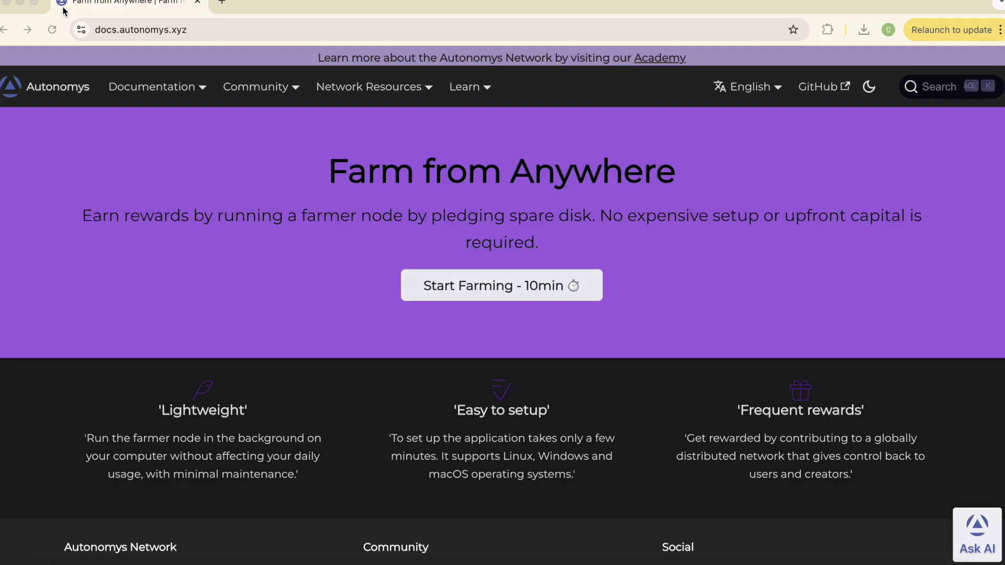
Open the Farming prerequisites page and scroll to its hardware requirements table.
mouse_move(145, 91)
click(128, 112)
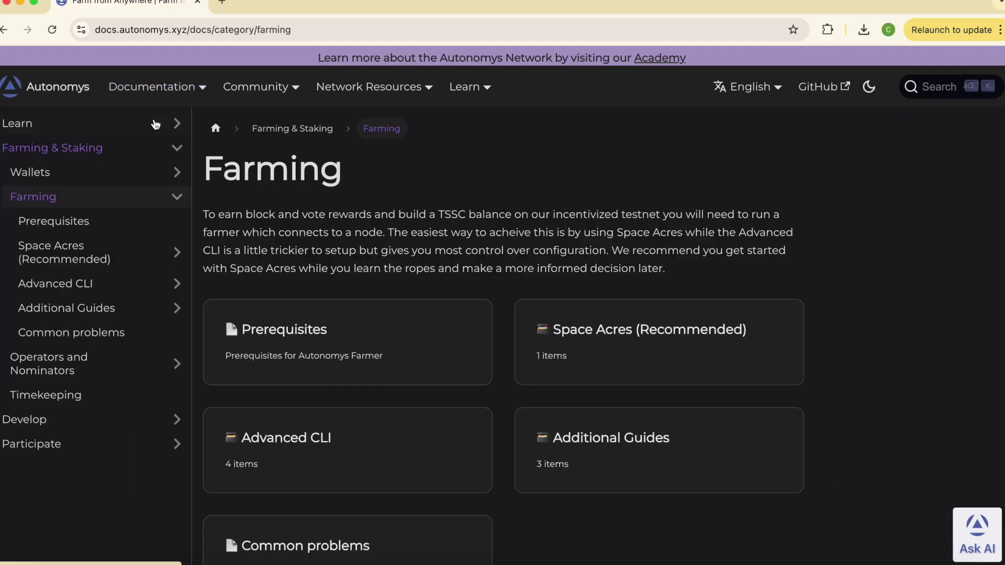
click(81, 222)
scroll(204, 314, down, 3)
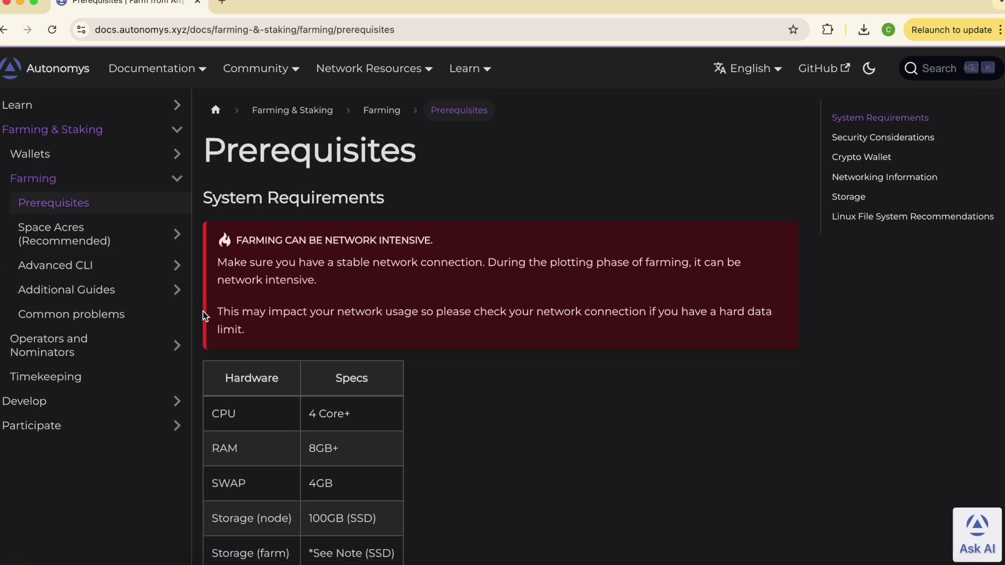
scroll(204, 317, down, 1)
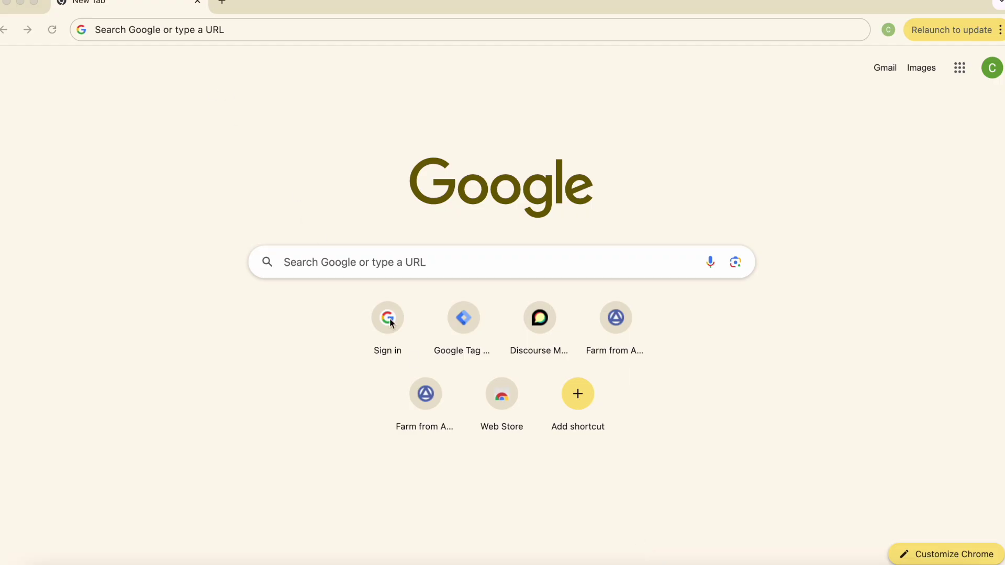
Search Google for 'subwallet' and open the official SubWallet website.
click(392, 262)
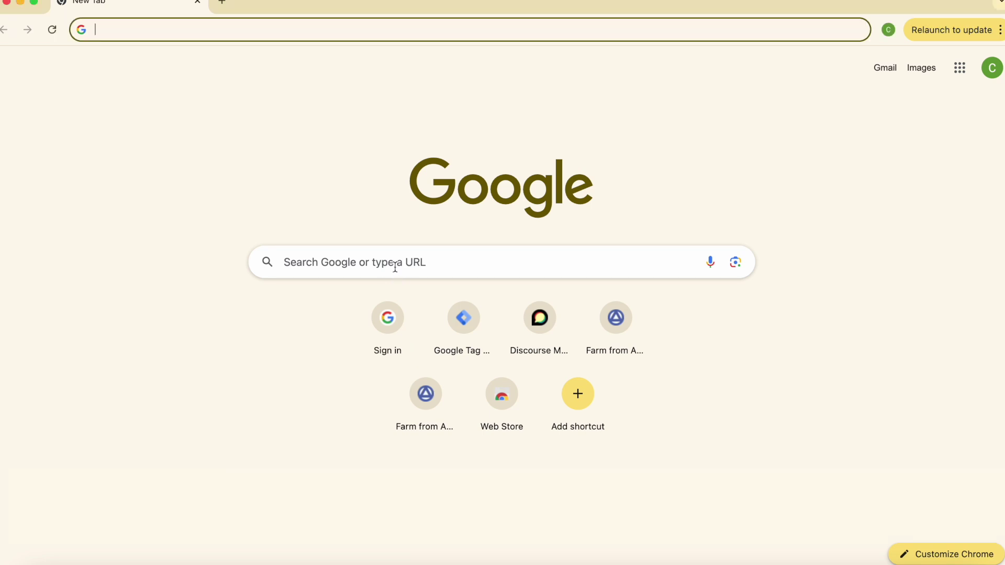
text(subwallet)
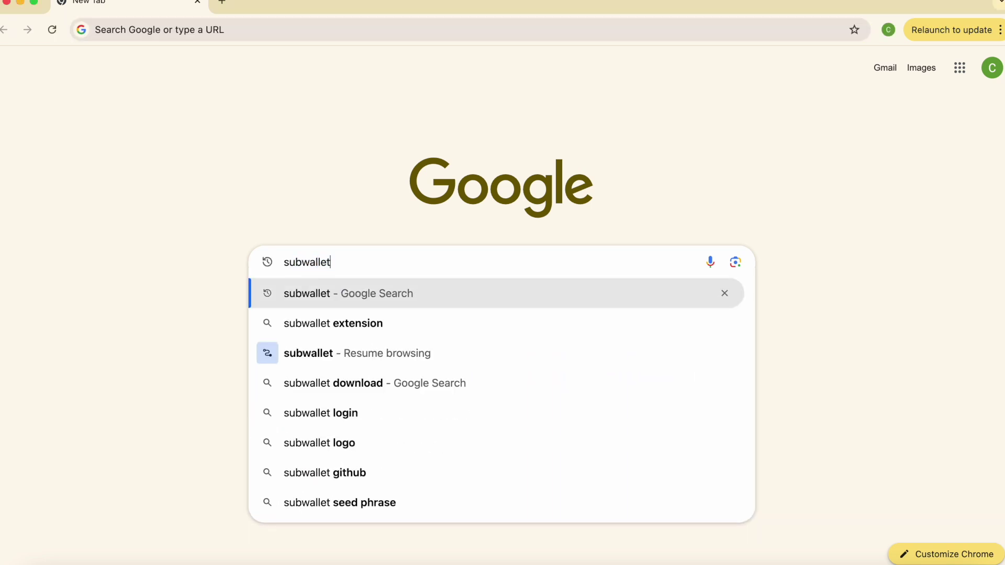
key(Return)
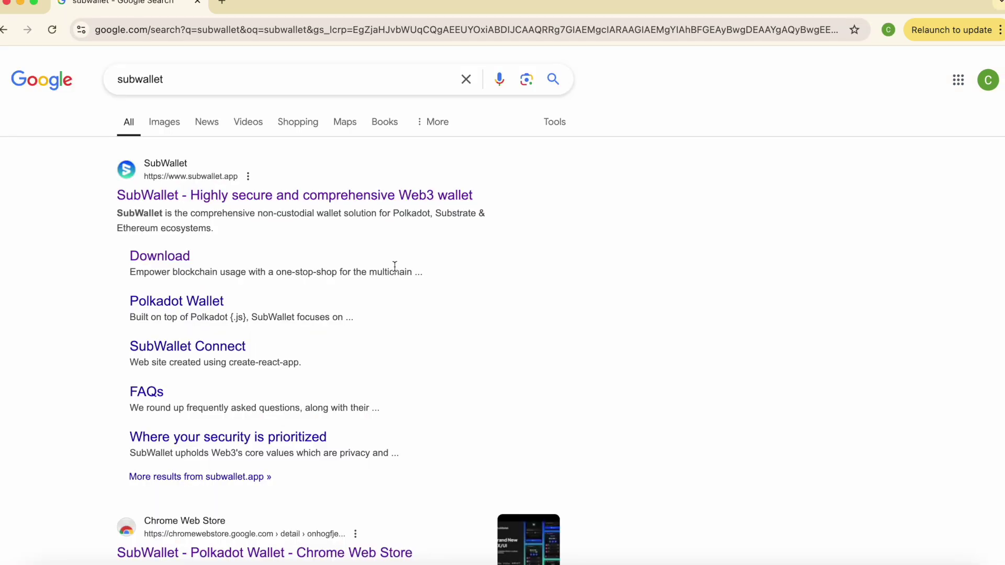
scroll(504, 274, down, 1)
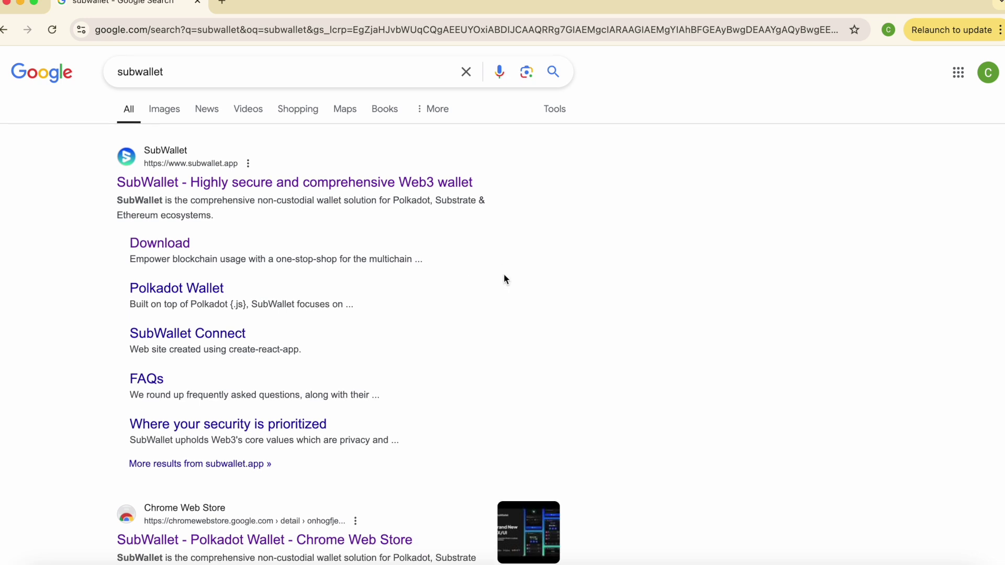
click(411, 186)
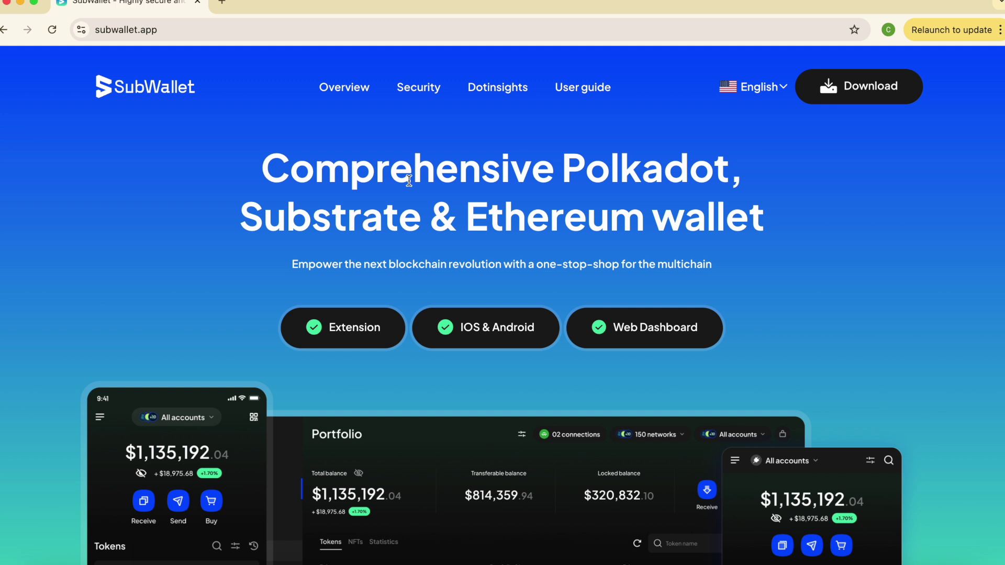
Go to SubWallet's extension download page listing Chrome, Brave, FireFox and MS Edge.
click(351, 337)
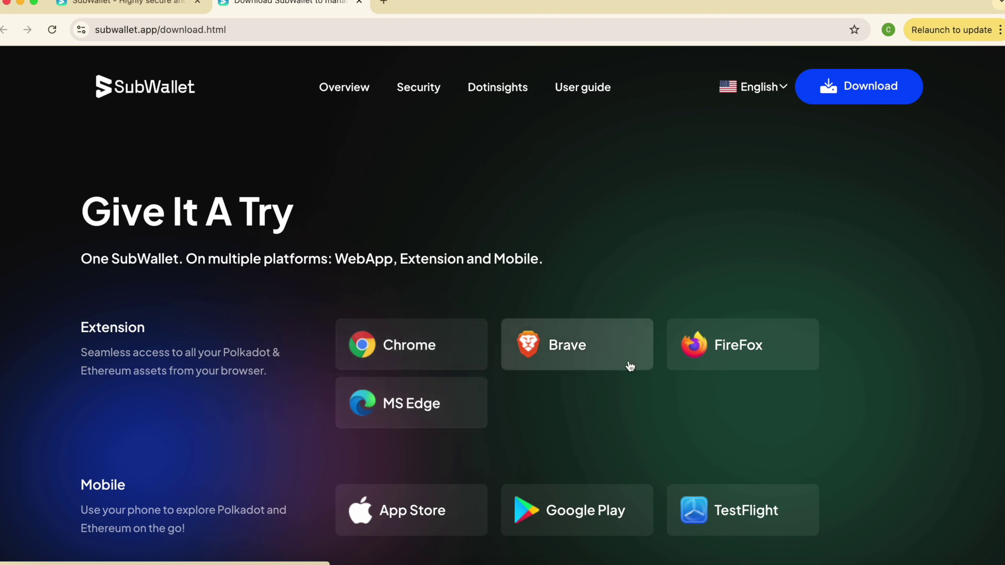
scroll(630, 366, down, 2)
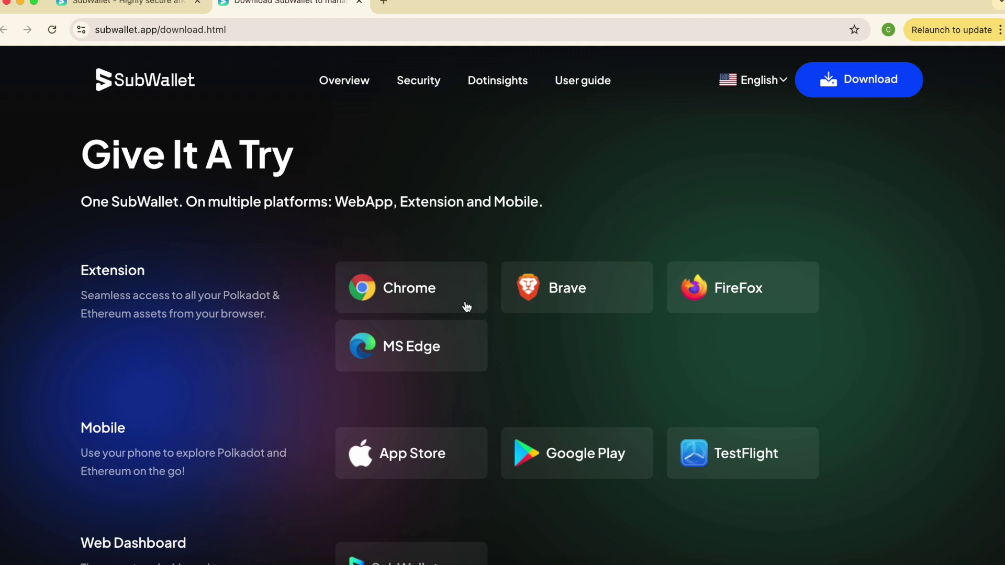
Add the SubWallet - Polkadot Wallet extension to Chrome from the Chrome Web Store.
click(452, 294)
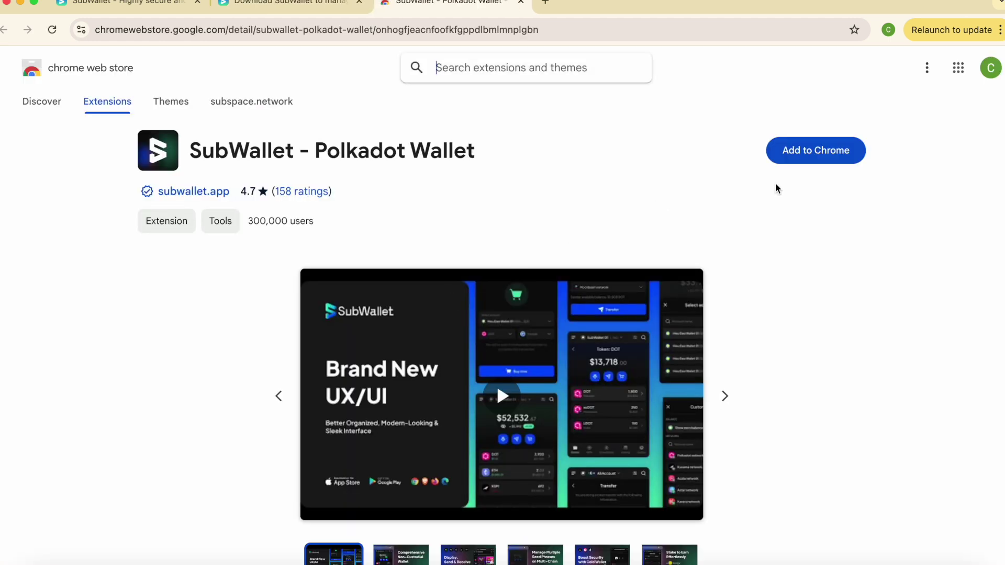
click(819, 159)
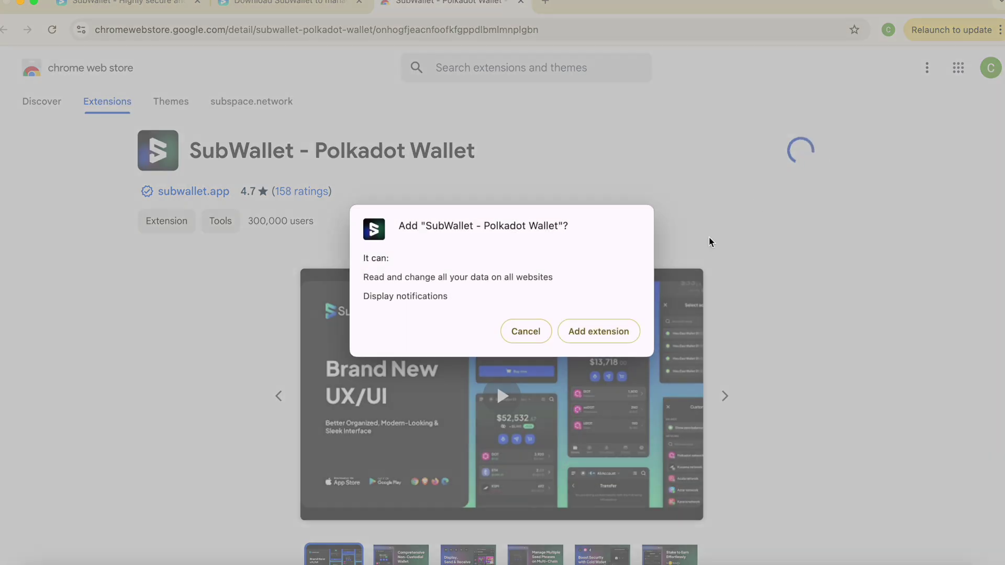
click(617, 333)
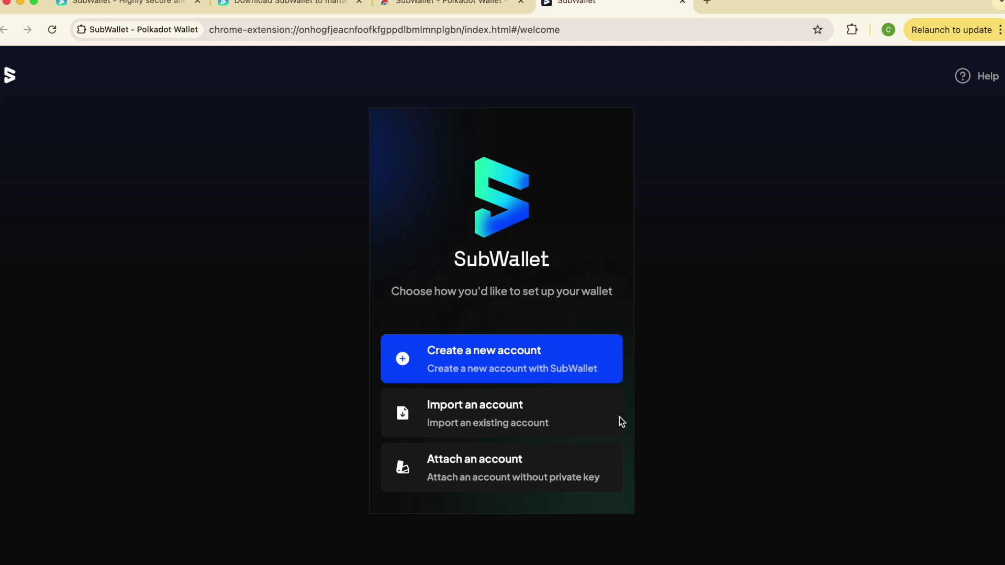
Start a new wallet account, read through the Terms of Use, and tick the agreement box.
click(575, 354)
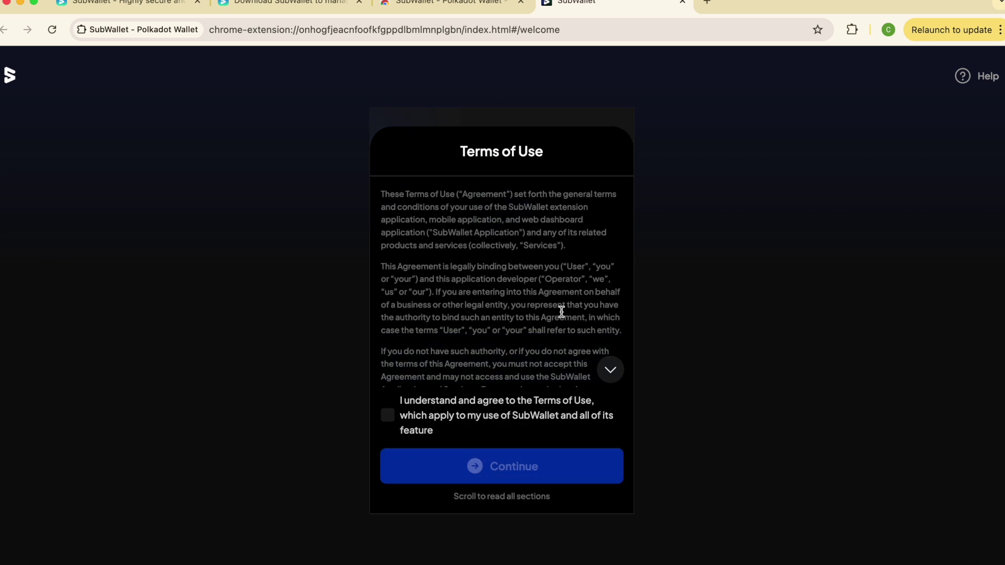
scroll(562, 313, down, 5)
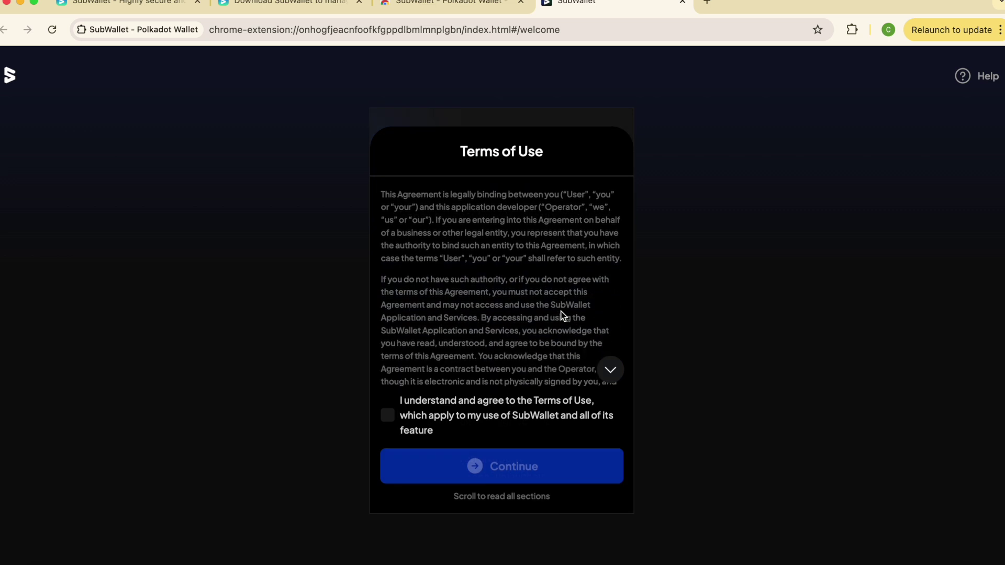
scroll(562, 313, down, 10)
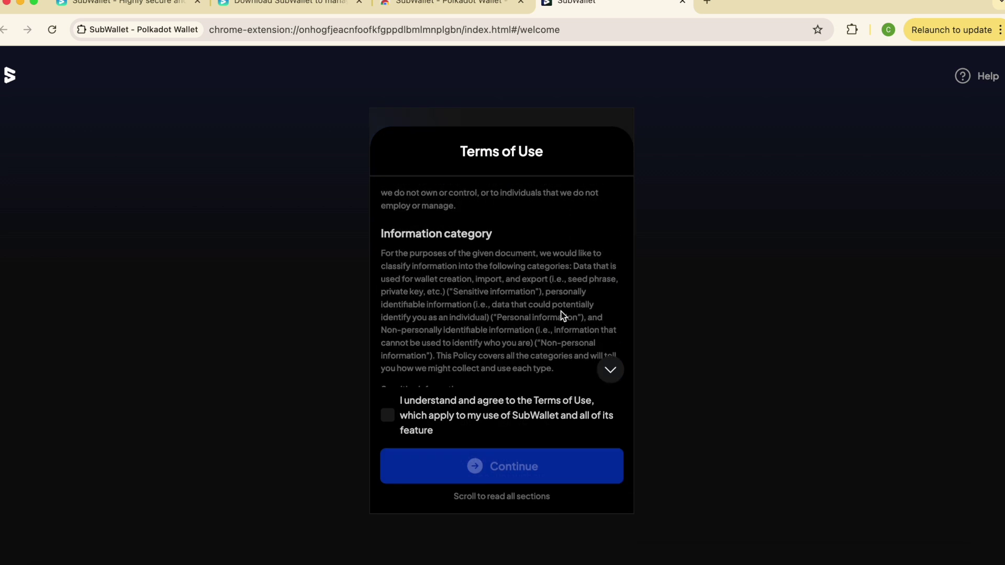
scroll(561, 313, down, 15)
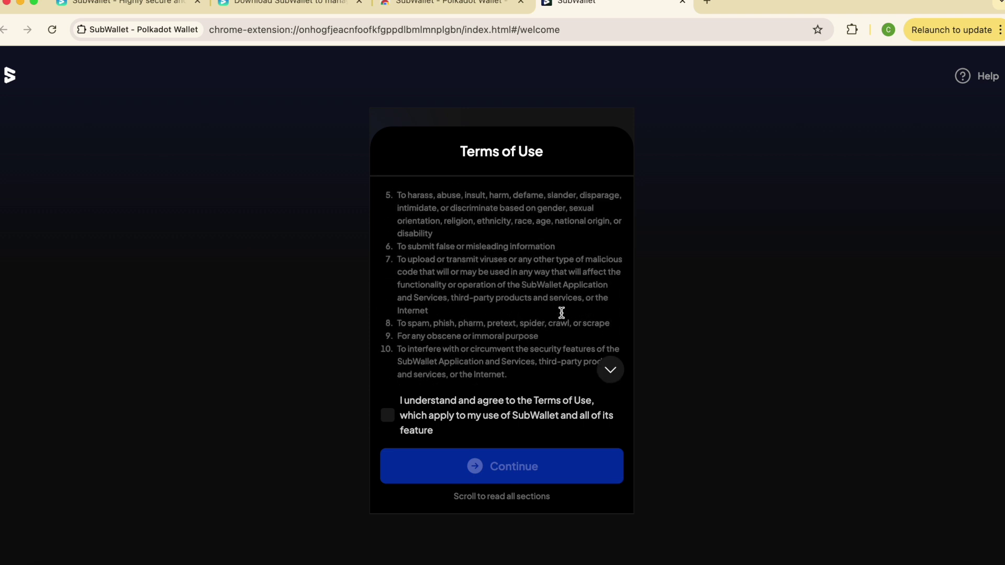
scroll(561, 312, down, 8)
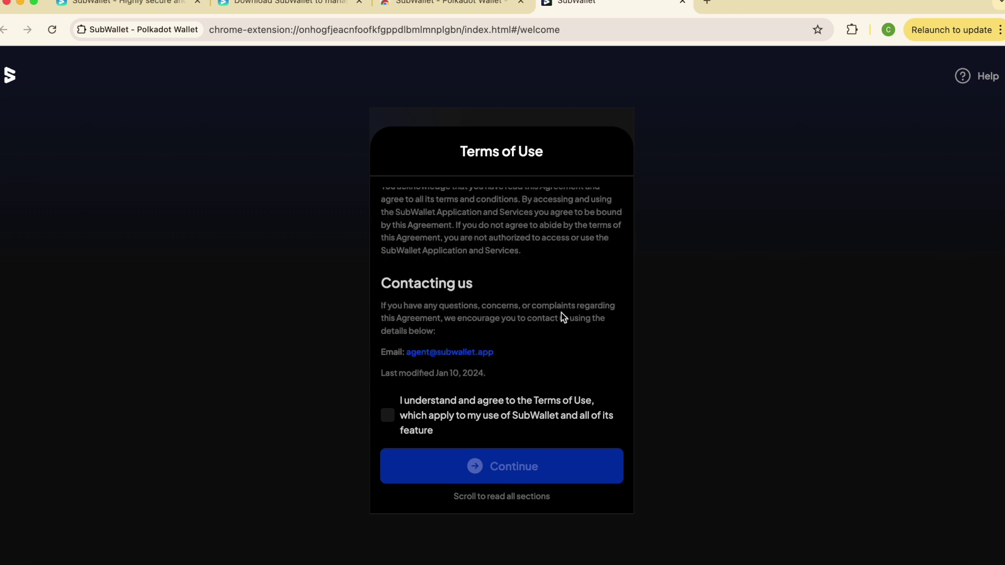
click(390, 417)
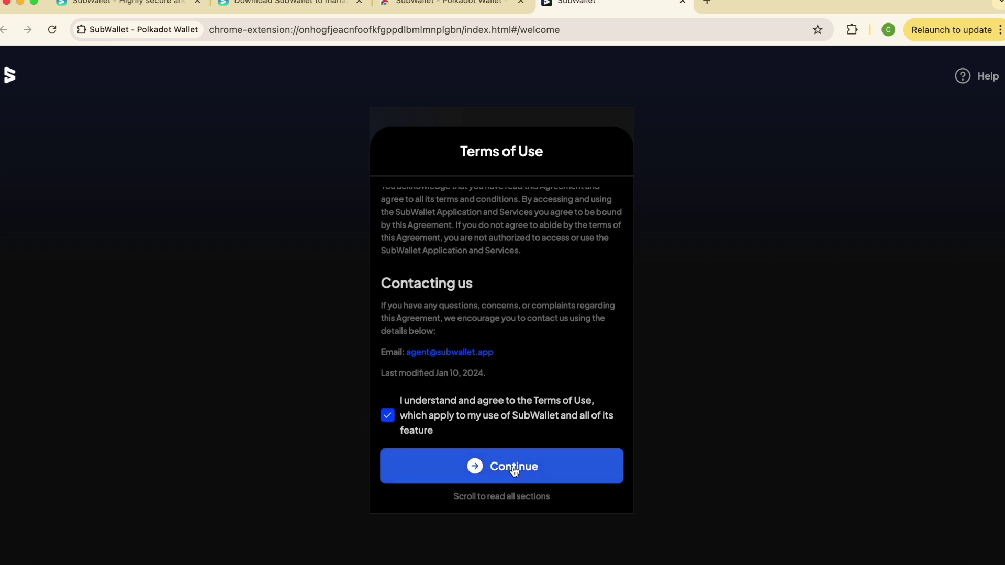
Enter and confirm the wallet password, acknowledging SubWallet can't recover it.
click(515, 468)
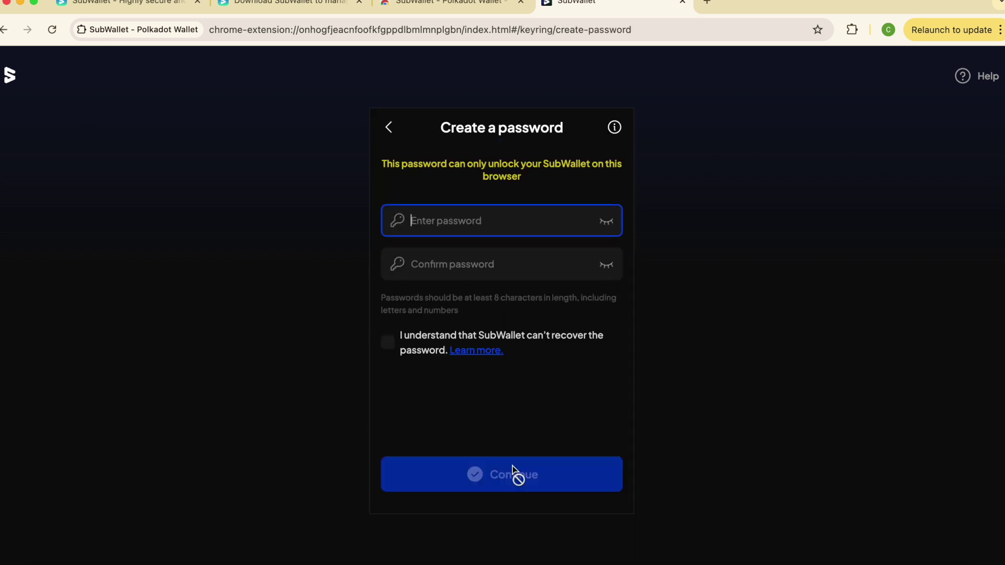
text(Password123!)
key(Tab)
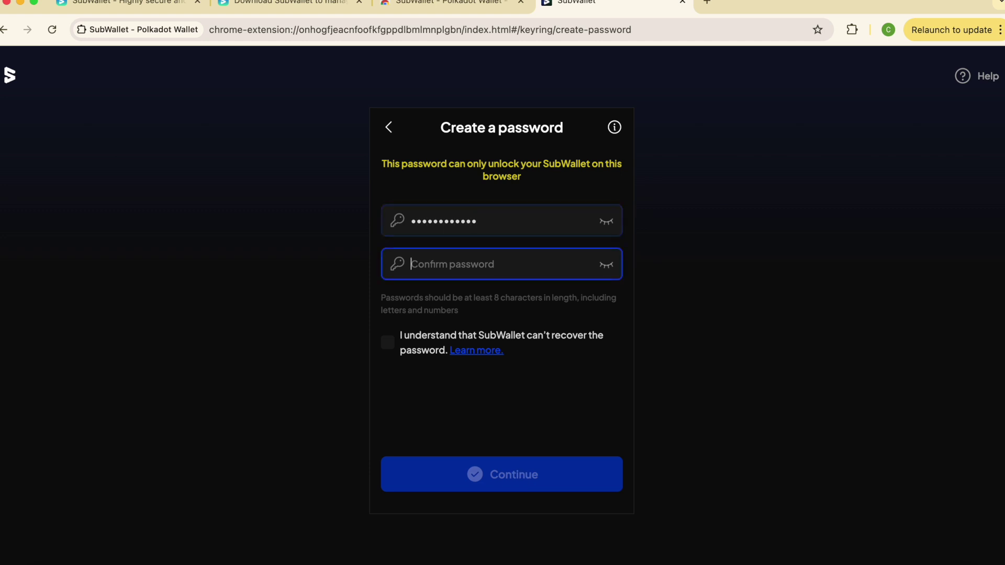
text(Password)
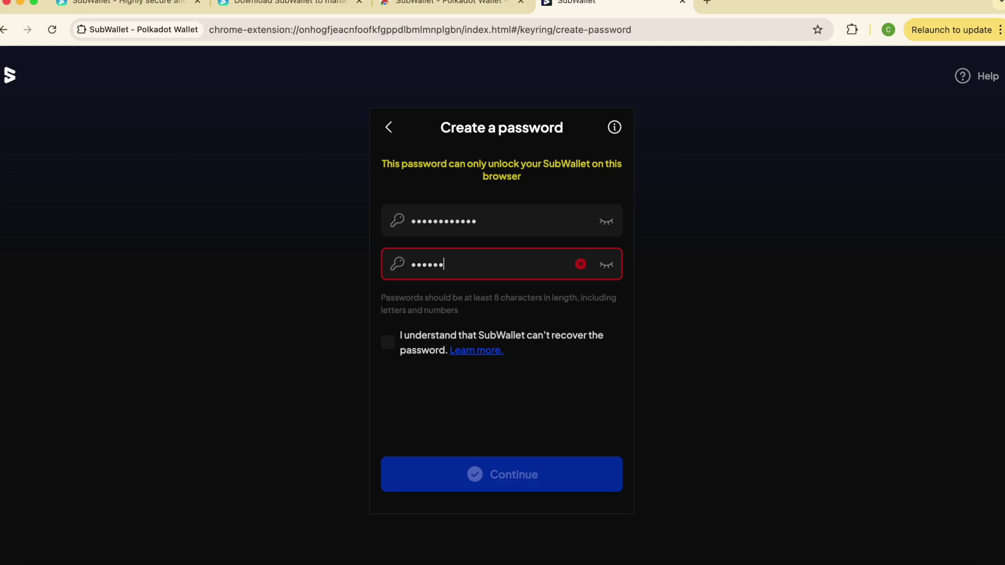
text(123!)
click(393, 349)
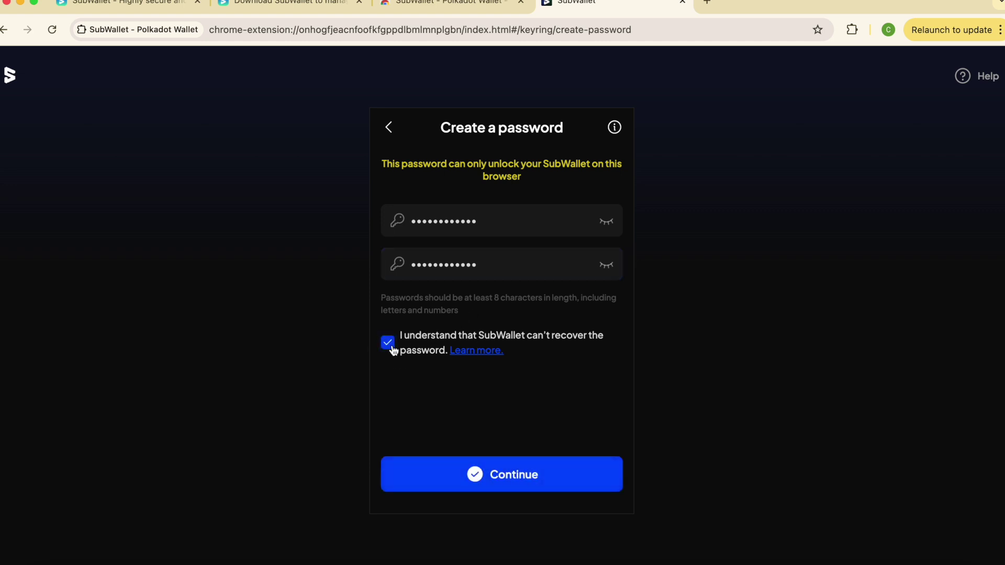
Submit the password, tick all four seed-phrase safety statements, and continue to the seed phrase.
click(525, 481)
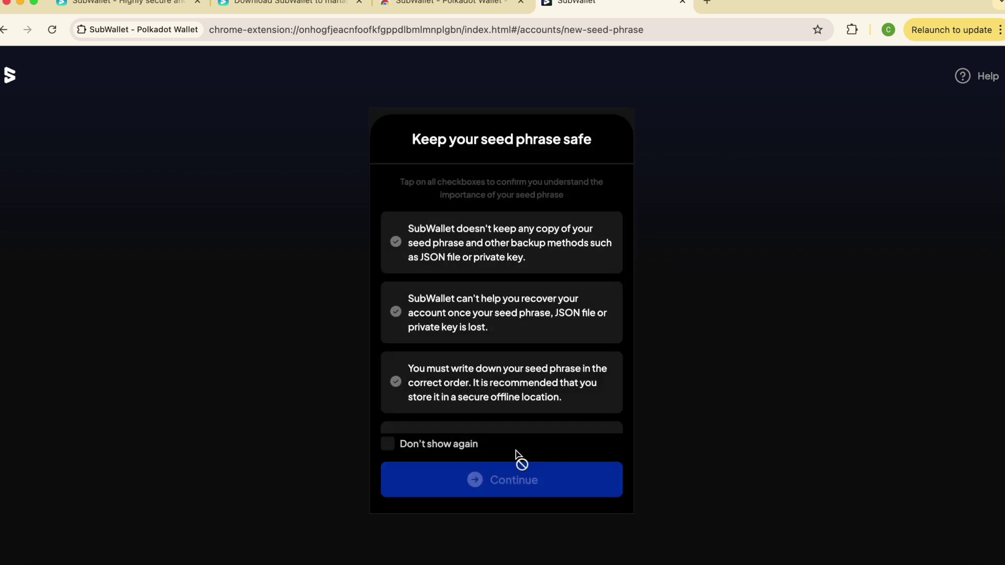
click(568, 259)
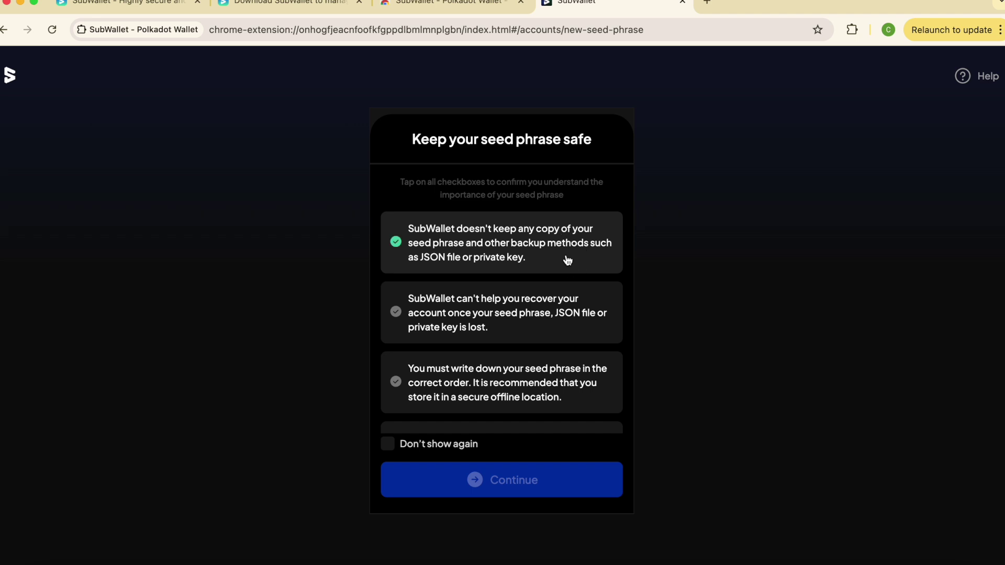
click(565, 334)
scroll(564, 336, down, 2)
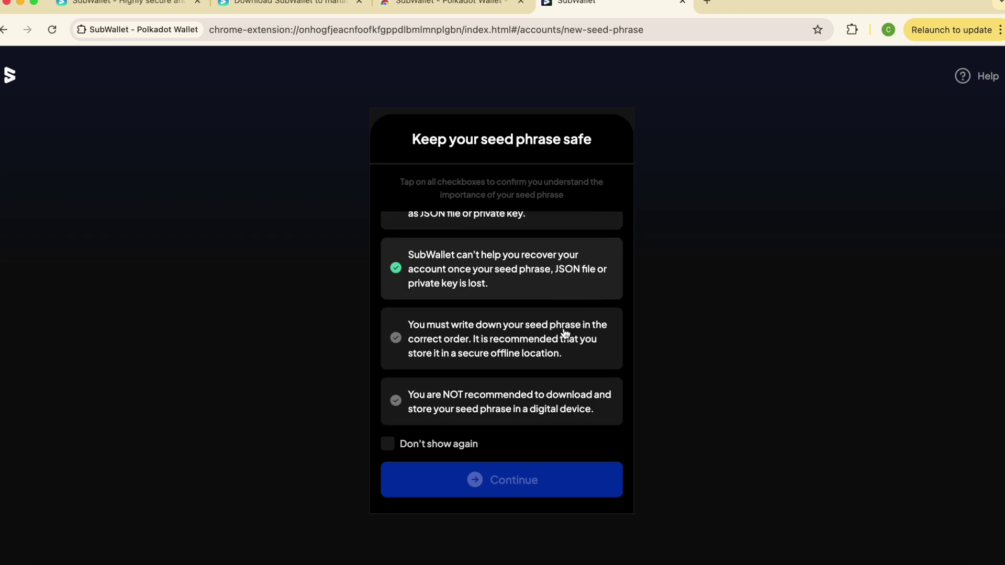
click(577, 361)
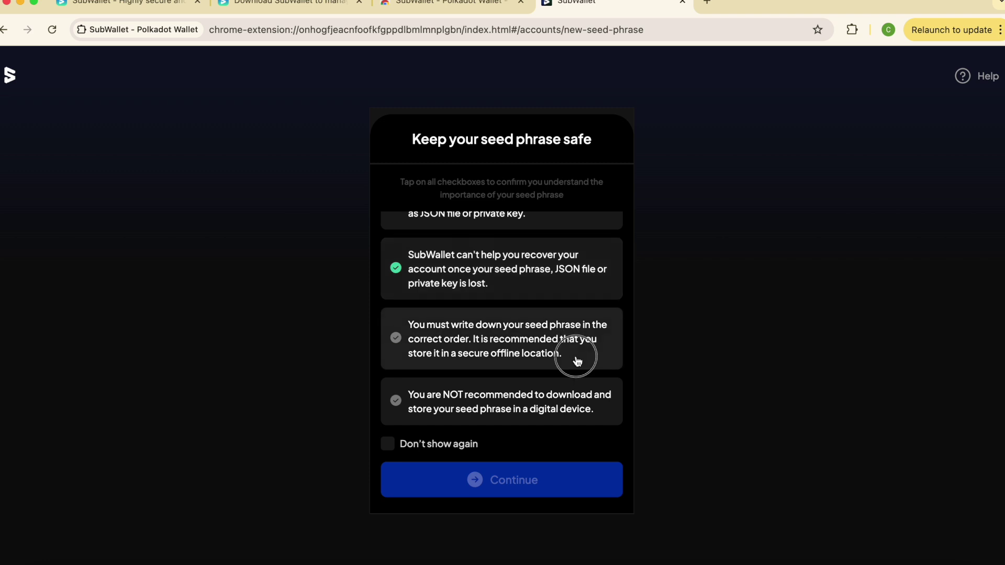
click(591, 413)
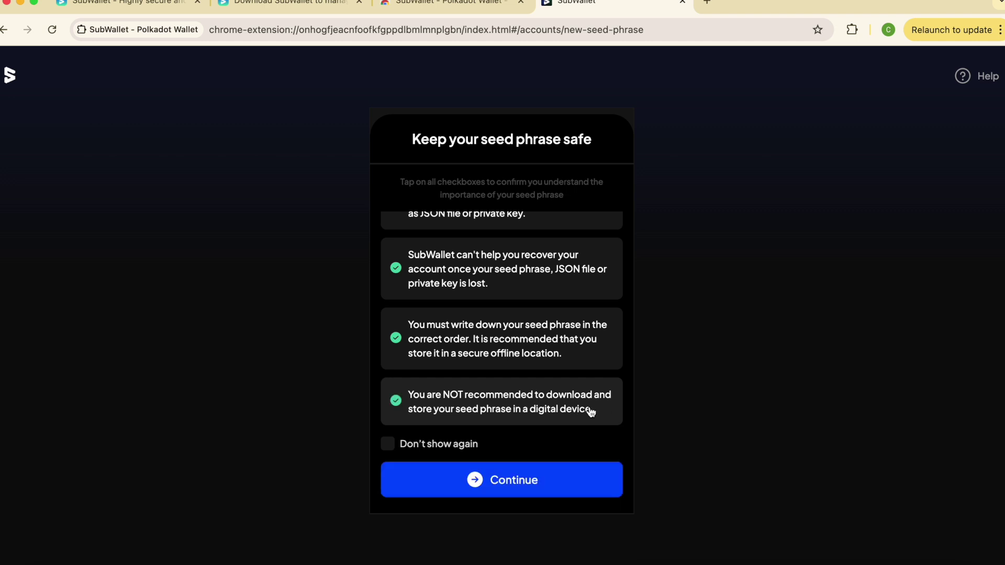
click(551, 490)
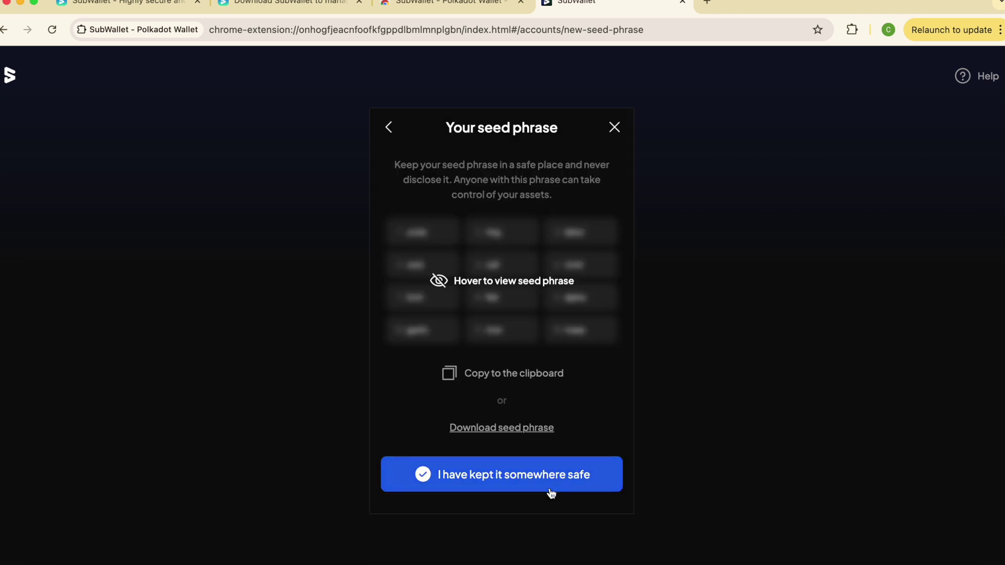
Download the seed phrase as mnemonic-seed (1).txt, confirm it's kept safe, and reach the Tokens home.
mouse_move(555, 303)
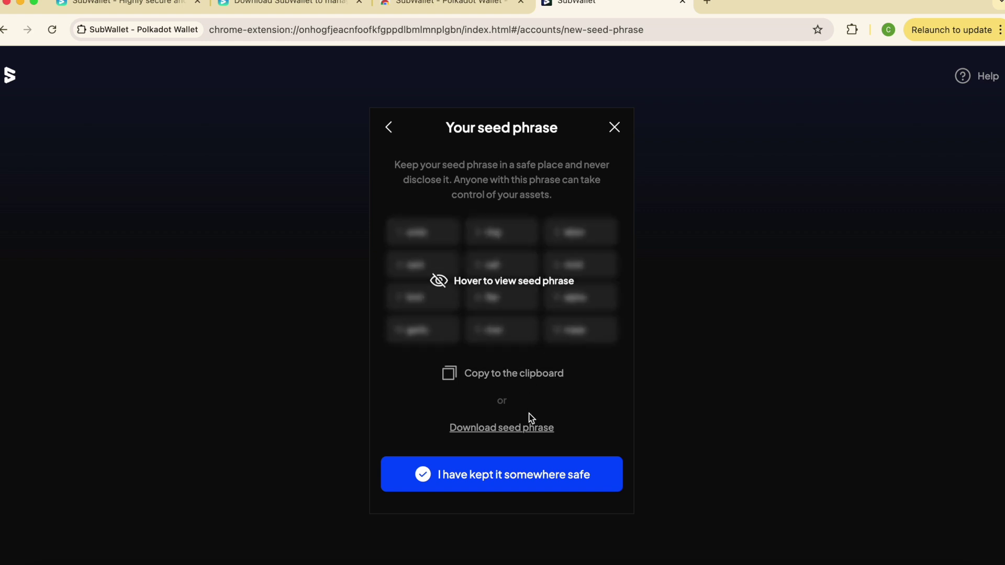
click(528, 432)
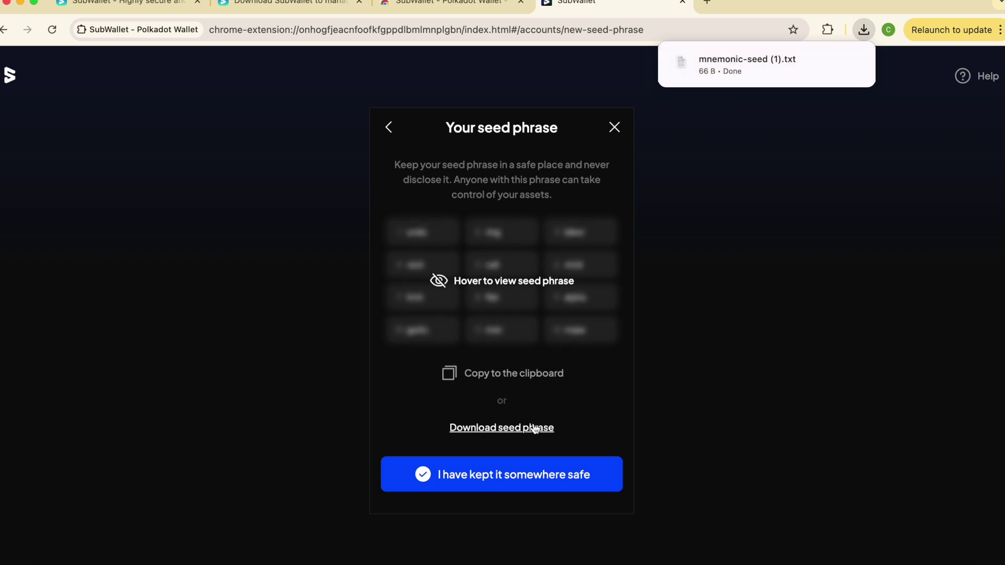
click(543, 488)
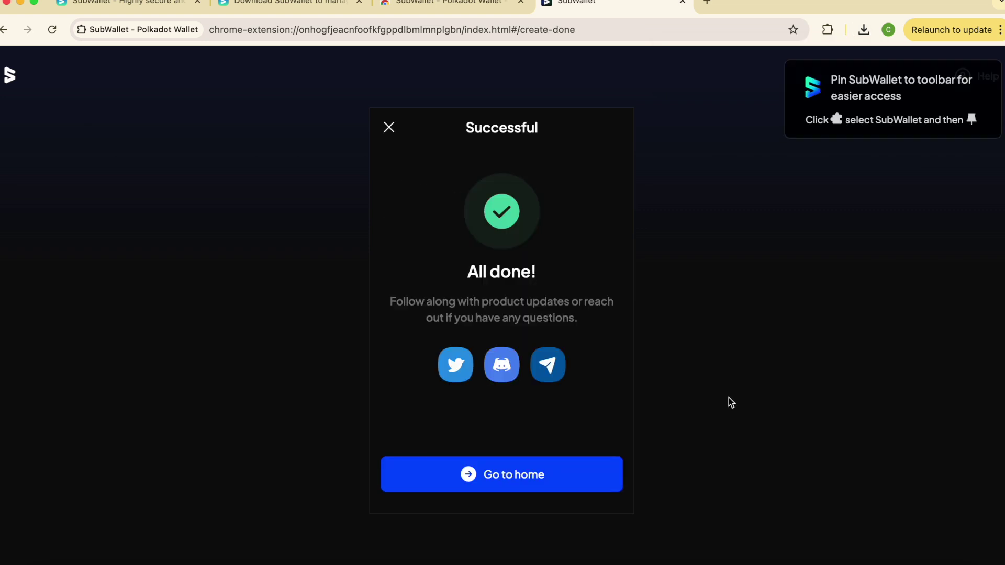
click(534, 473)
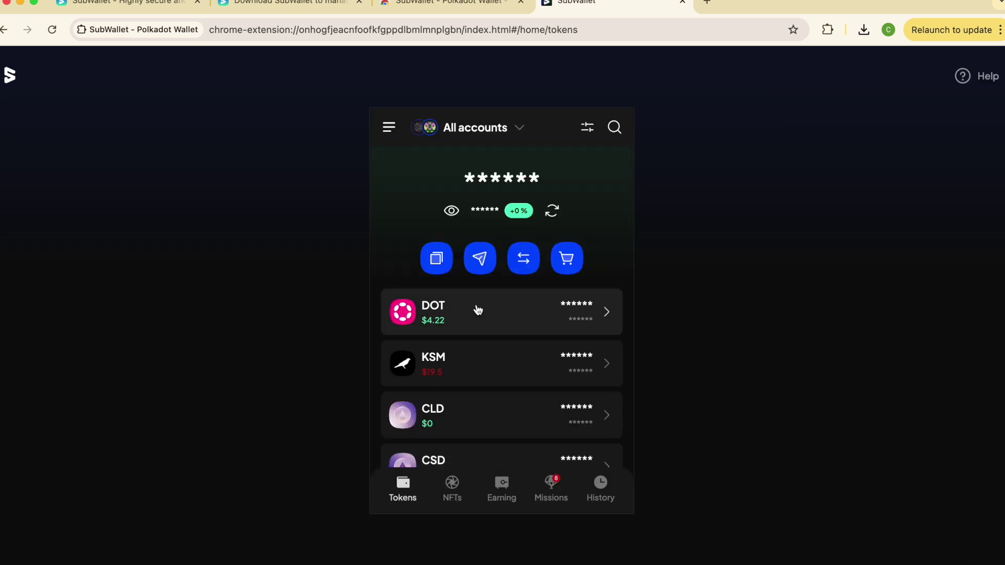
Choose Account 1, search 'mini 3h', and copy the tSSC Subspace Gemini 3h address.
click(441, 264)
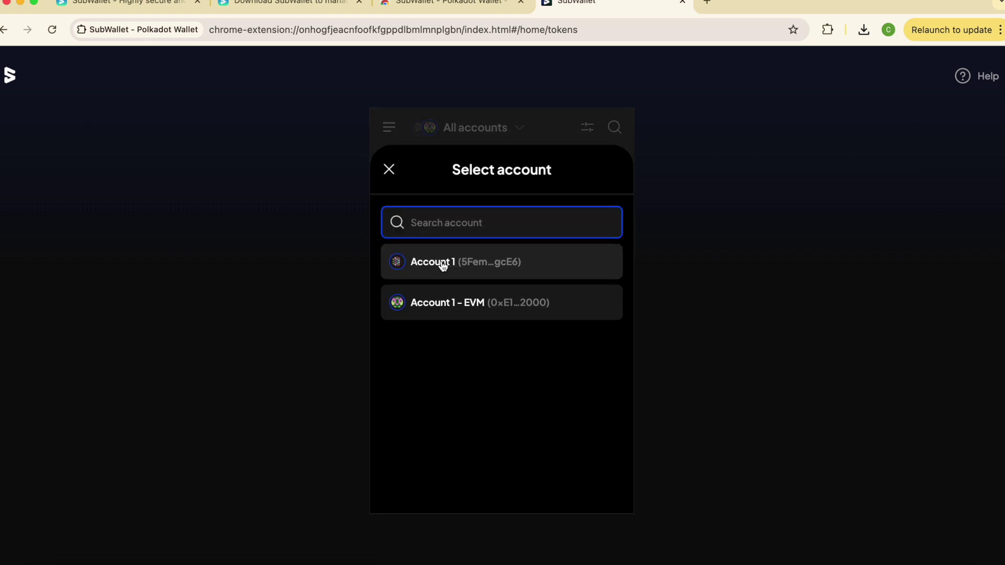
click(465, 263)
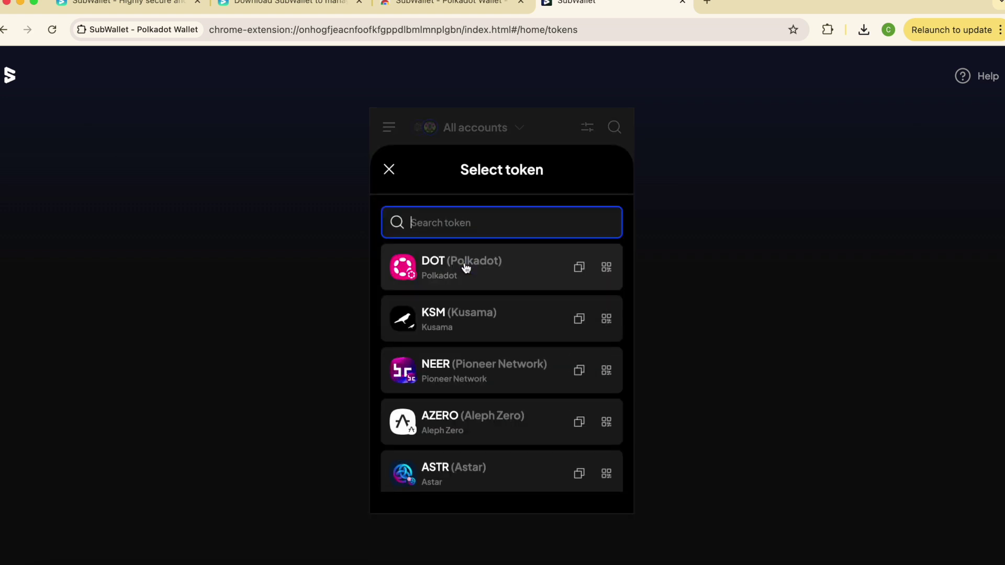
text(mini 3h)
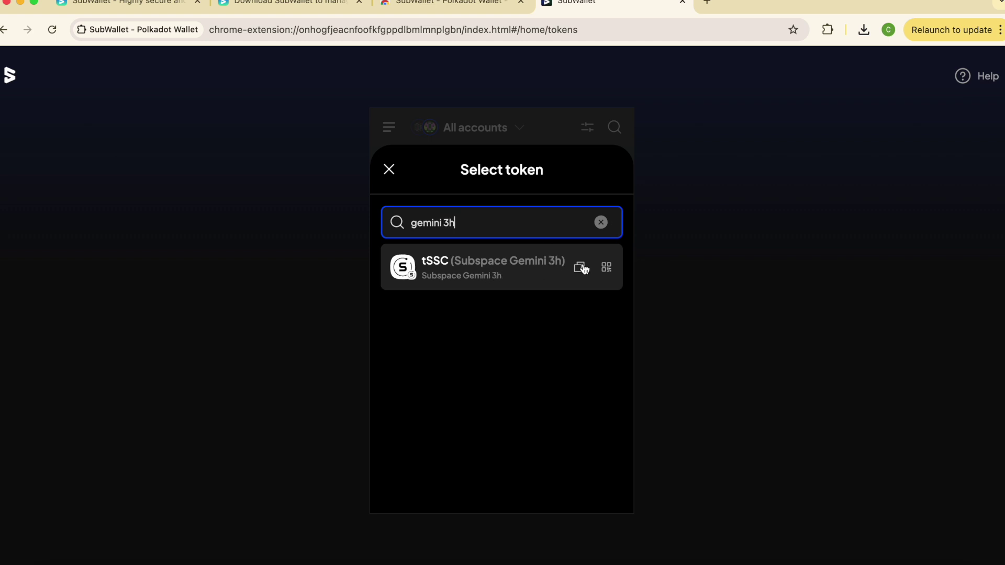
click(585, 269)
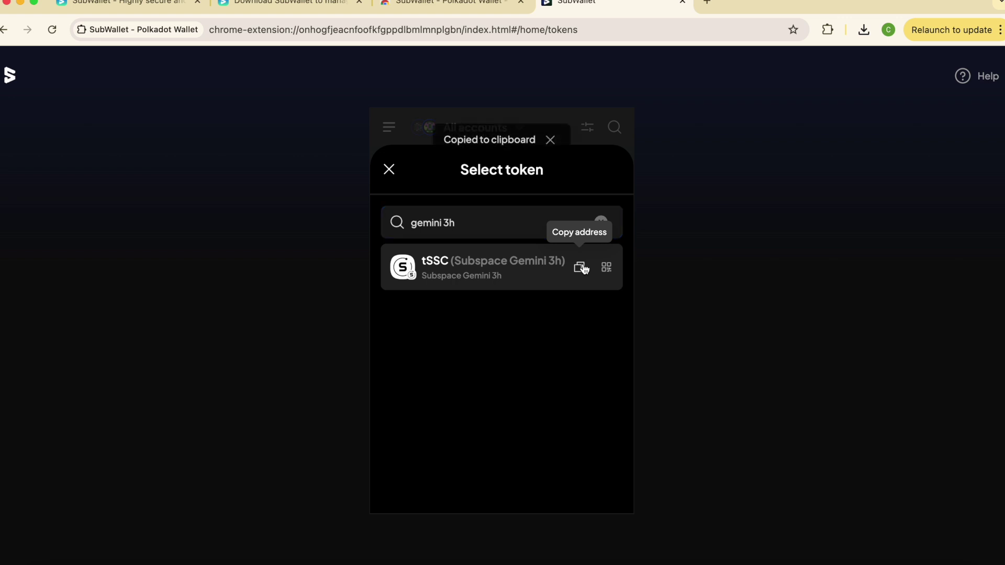